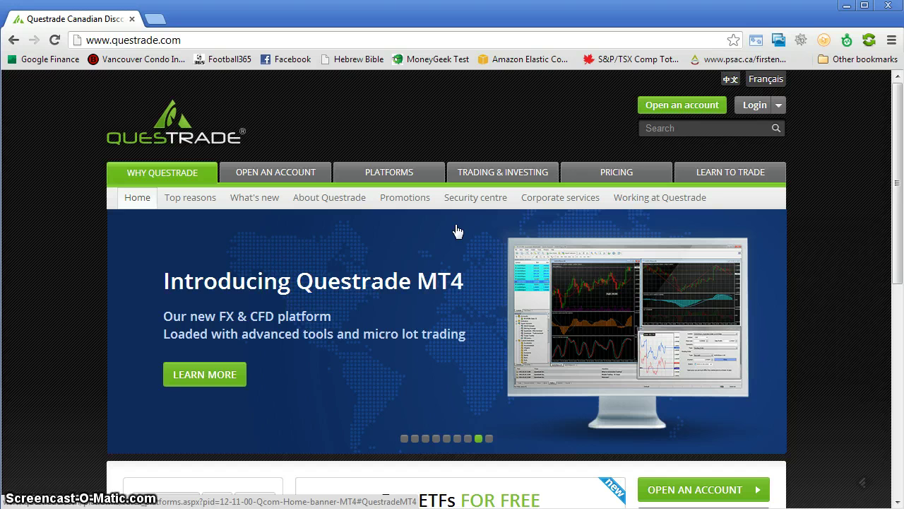
Step: Open the IQ Essential sign-in page in a new tab from the website's Login menu
{"action": "mouse_move", "coordinate": [616, 172]}
{"action": "left_click", "coordinate": [738, 106]}
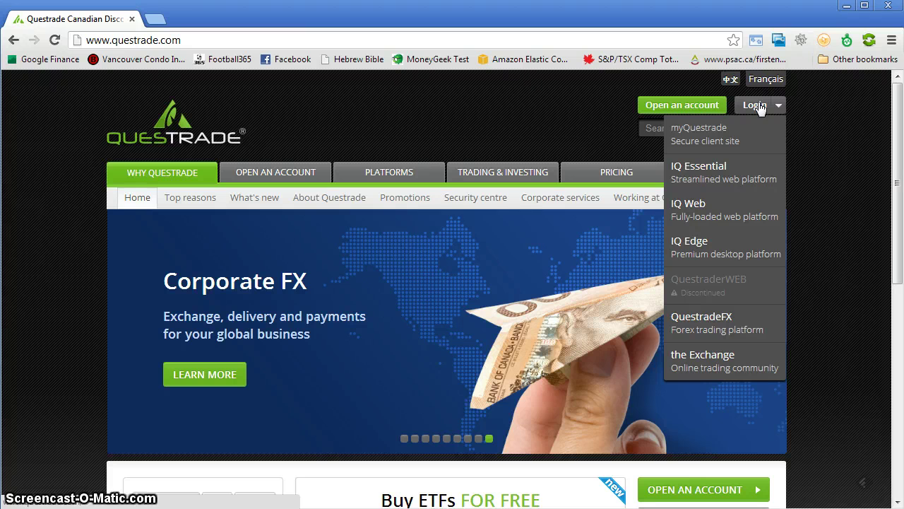
{"action": "left_click", "coordinate": [761, 142]}
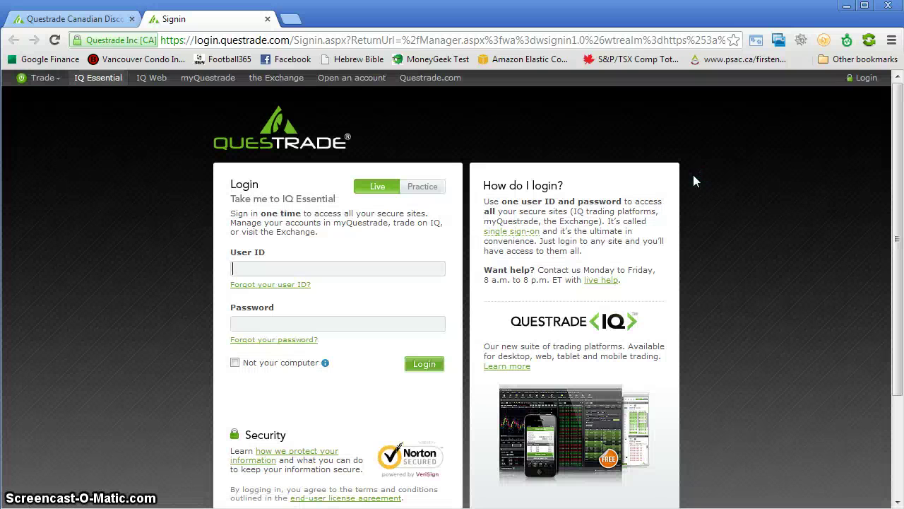
Step: Select the User ID field to begin signing in to IQ Essential
{"action": "left_click", "coordinate": [288, 268]}
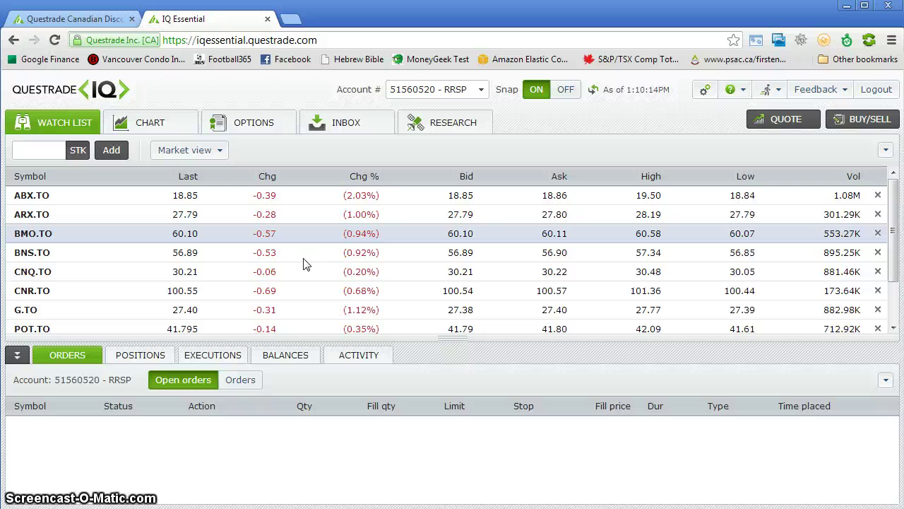
Step: Select the BNS.TO watch-list row and open the BUY/SELL ticket, which shows THI.TO
{"action": "left_click", "coordinate": [321, 252]}
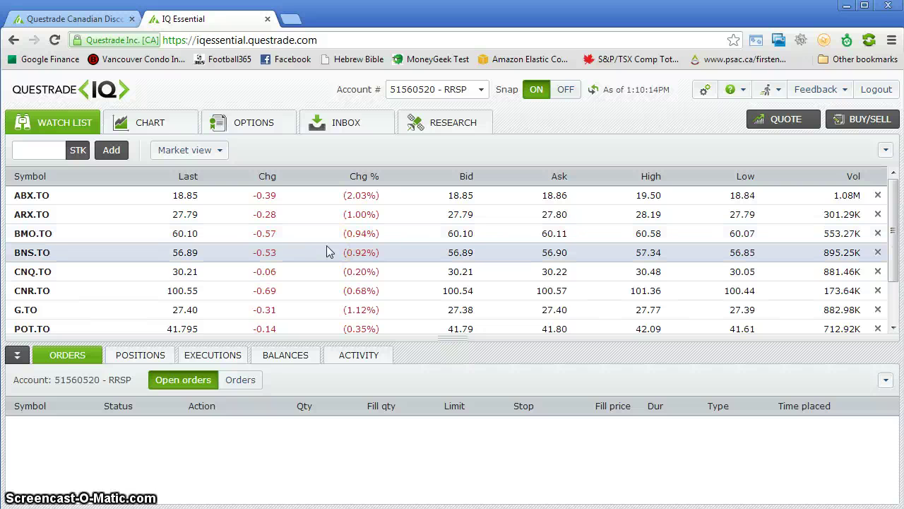
{"action": "left_click", "coordinate": [325, 253]}
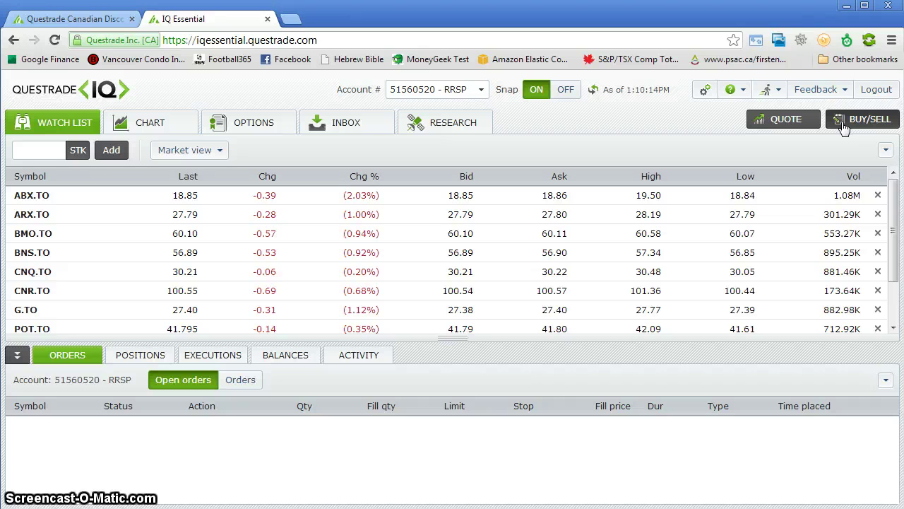
{"action": "left_click", "coordinate": [844, 126]}
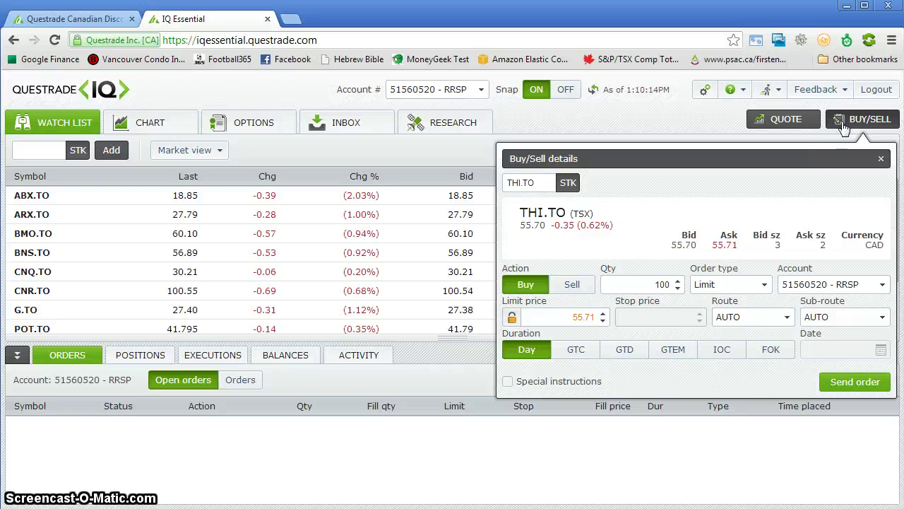
Step: Replace THI.TO with XIU.TO in the order ticket's symbol field
{"action": "left_click", "coordinate": [724, 184]}
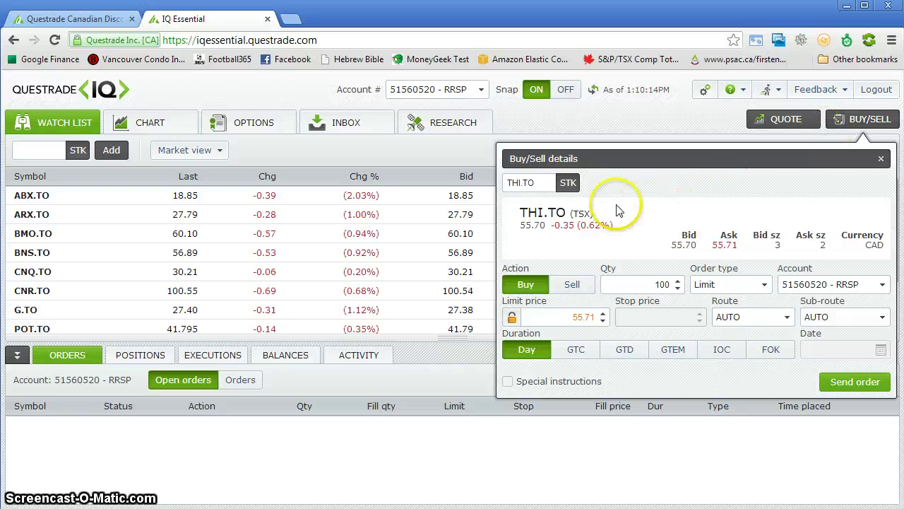
{"action": "left_click_drag", "start_coordinate": [551, 182], "coordinate": [452, 178]}
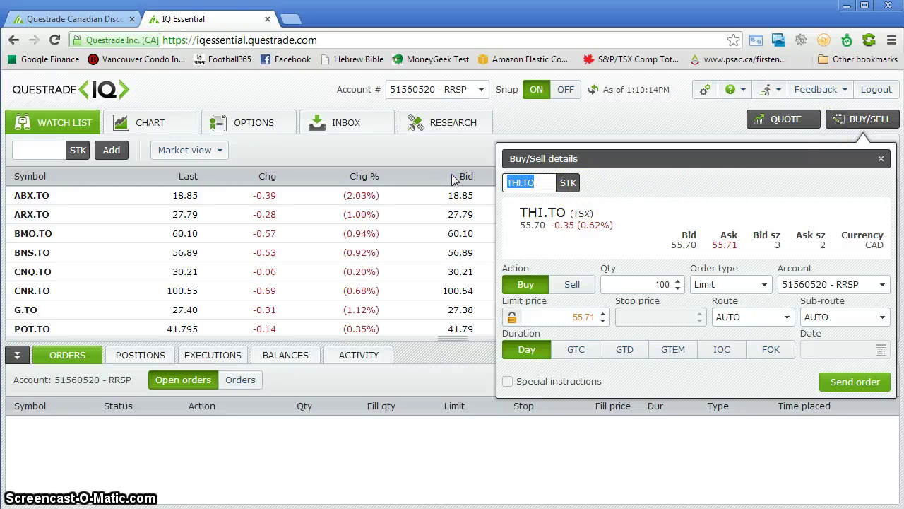
{"action": "type", "text": "XIU"}
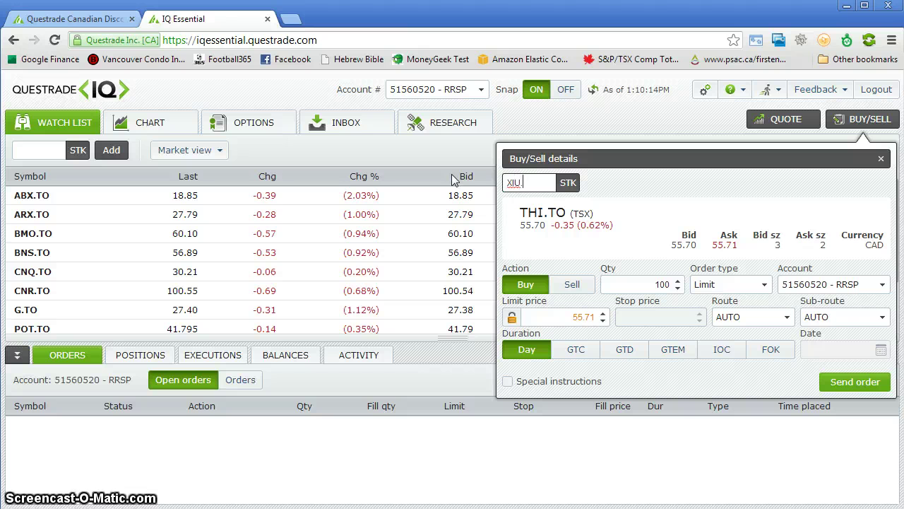
{"action": "type", "text": ".TO"}
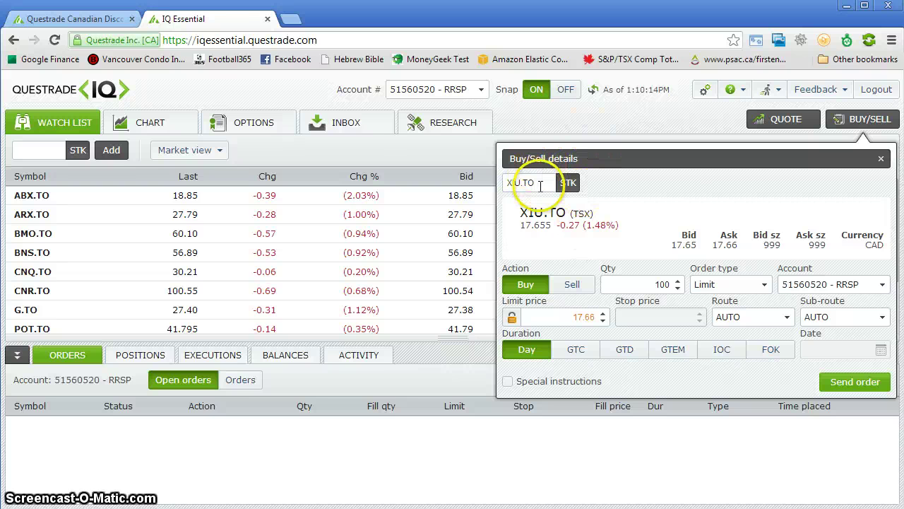
Step: Switch the ticket symbol to BRK.B (Berkshire Hathaway class B) and reselect the symbol text
{"action": "left_click_drag", "start_coordinate": [541, 184], "coordinate": [463, 178]}
{"action": "type", "text": "B"}
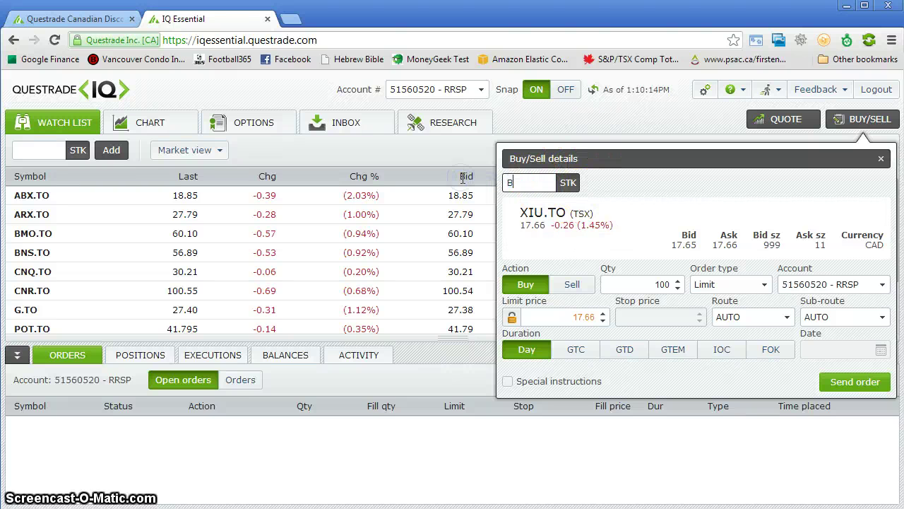
{"action": "type", "text": "RK"}
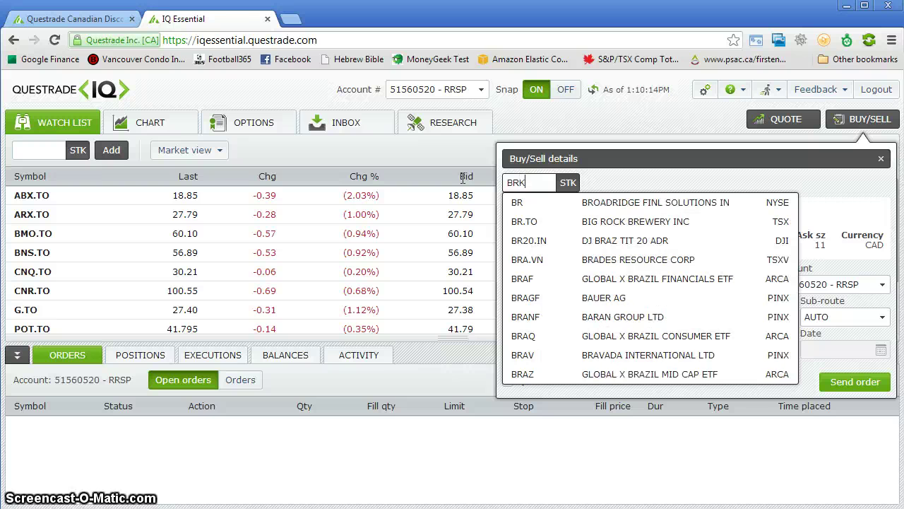
{"action": "type", "text": ".B"}
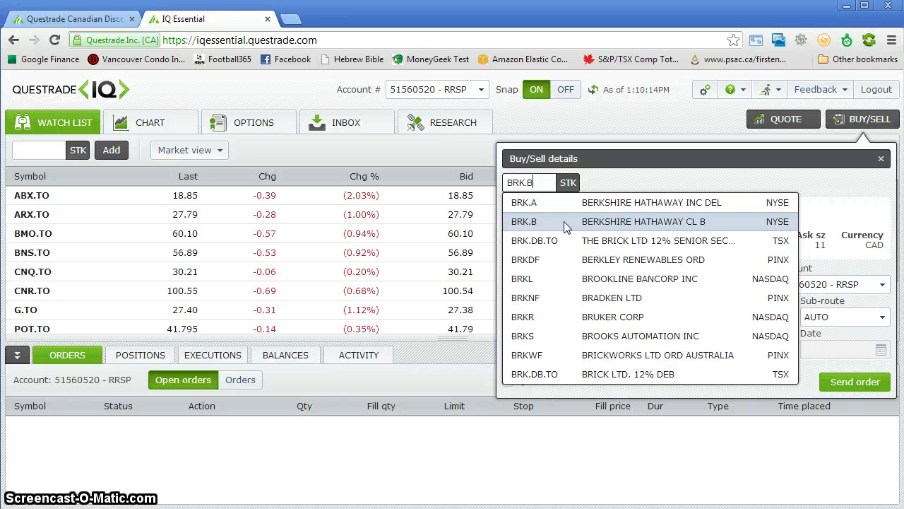
{"action": "left_click", "coordinate": [563, 221]}
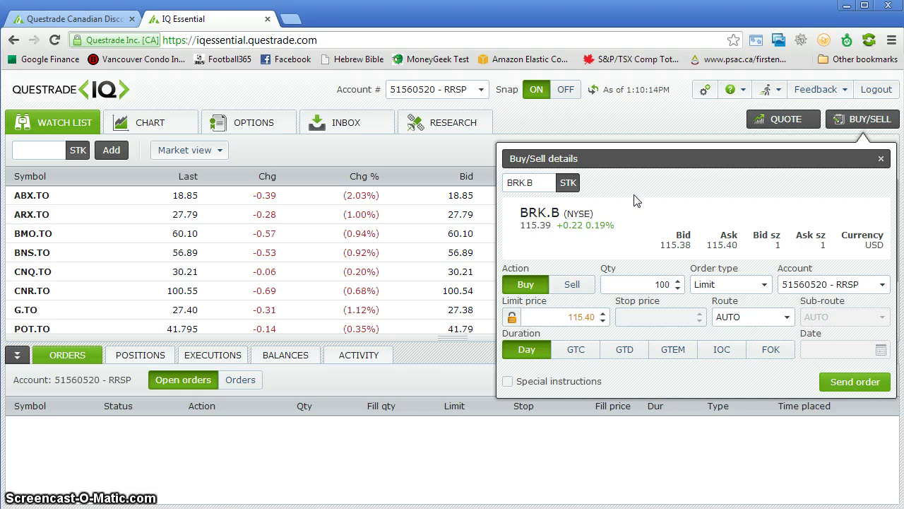
{"action": "left_click", "coordinate": [519, 182]}
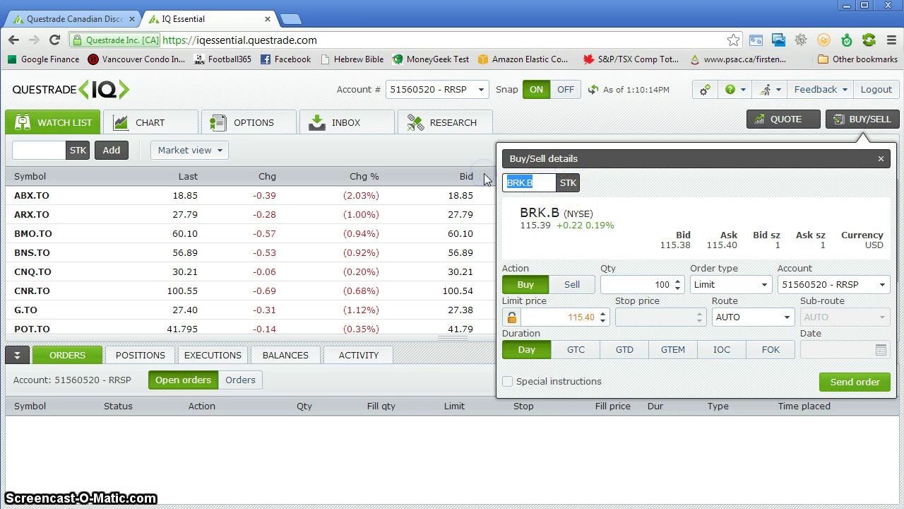
Step: Reload XIU.TO in the ticket, set quantity to 20, and keep the 17.66 limit price
{"action": "type", "text": "XIU.TO"}
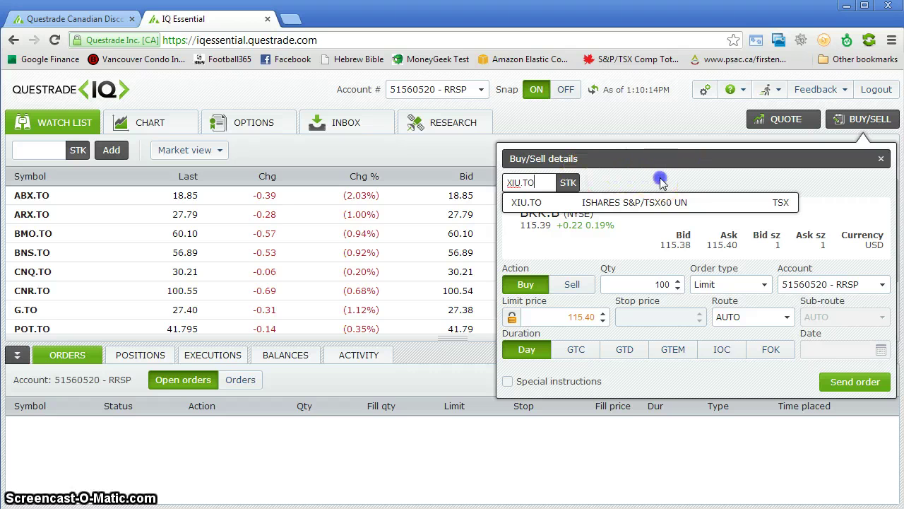
{"action": "key", "text": "Return"}
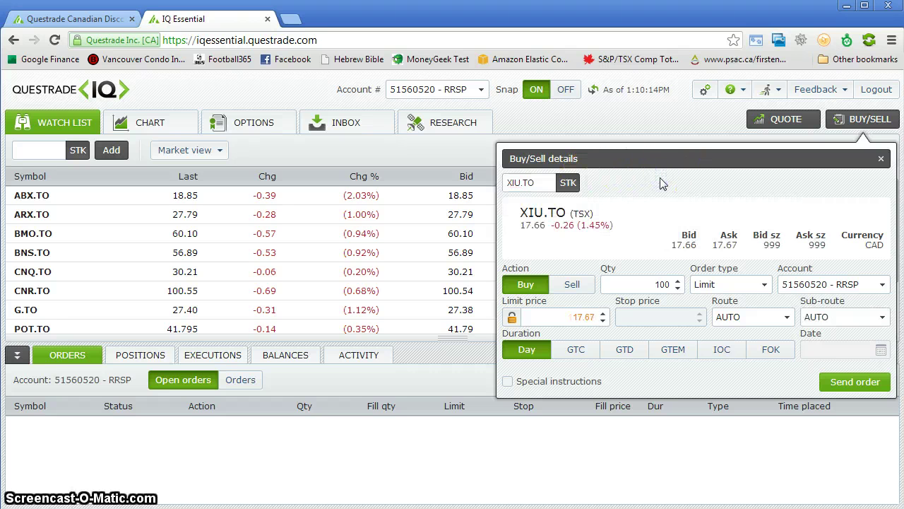
{"action": "double_click", "coordinate": [643, 284]}
{"action": "left_click_drag", "start_coordinate": [658, 283], "coordinate": [711, 287]}
{"action": "type", "text": "2"}
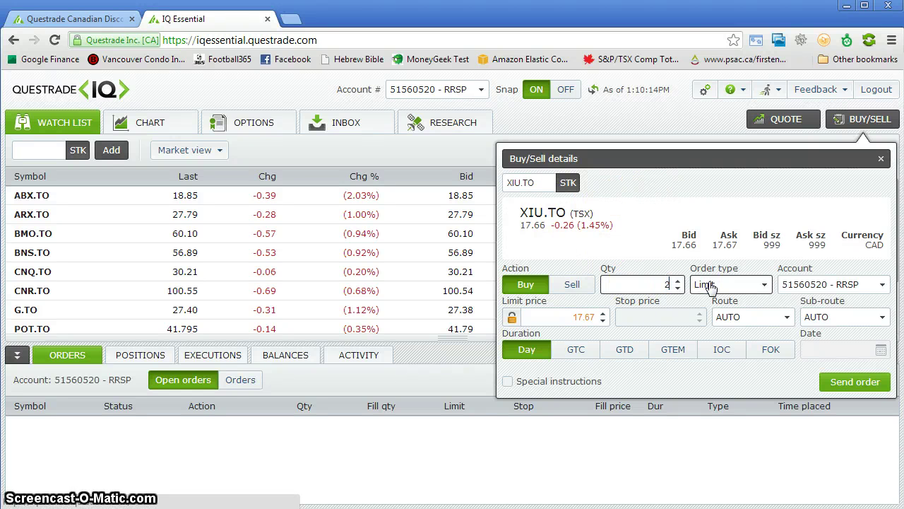
{"action": "type", "text": "0"}
{"action": "left_click", "coordinate": [694, 231]}
{"action": "left_click", "coordinate": [655, 189]}
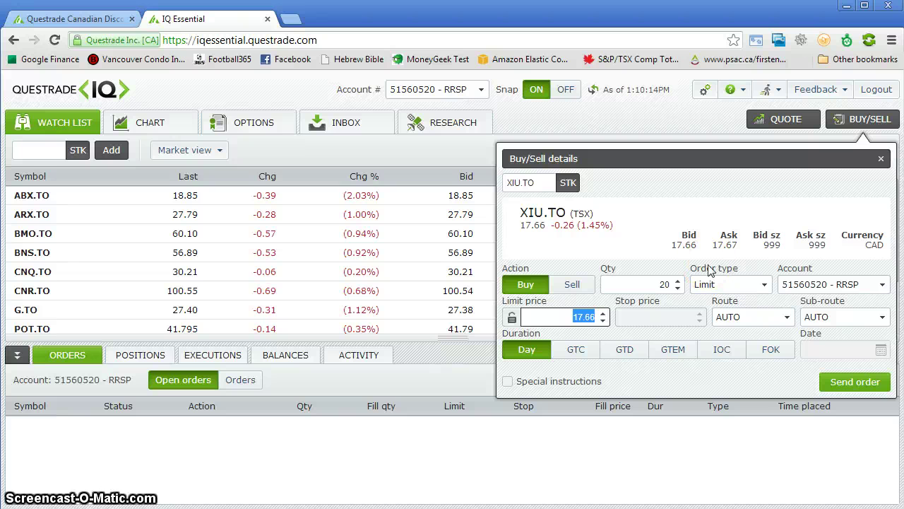
{"action": "left_click", "coordinate": [731, 283]}
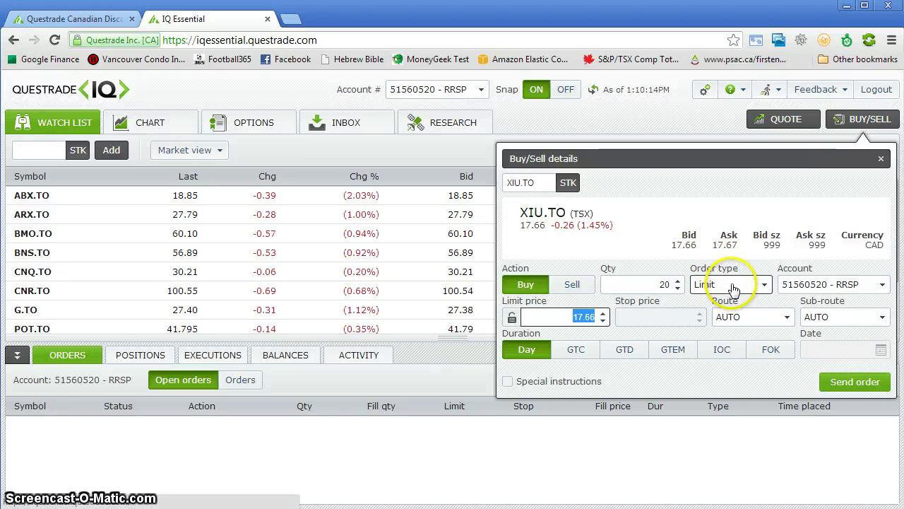
{"action": "left_click", "coordinate": [586, 316]}
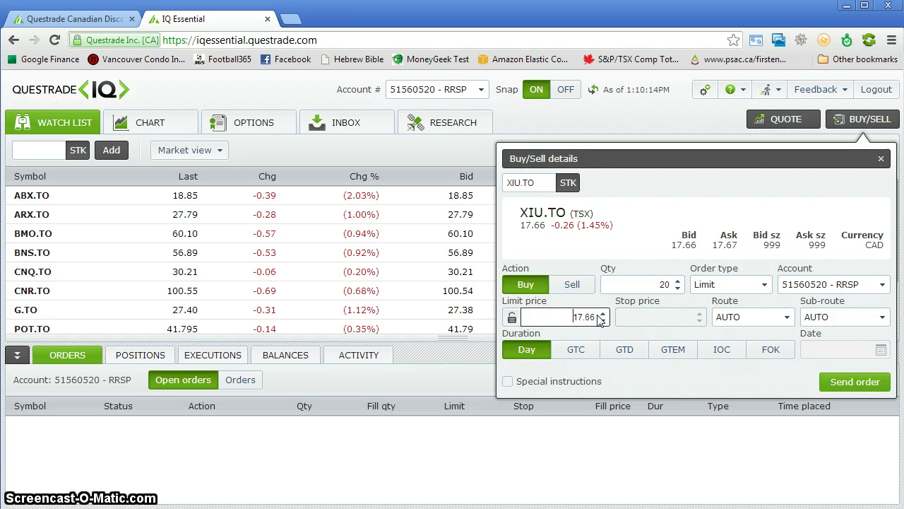
Step: Review the limit price, now 17.67, and set the order duration to GTC
{"action": "left_click", "coordinate": [592, 317]}
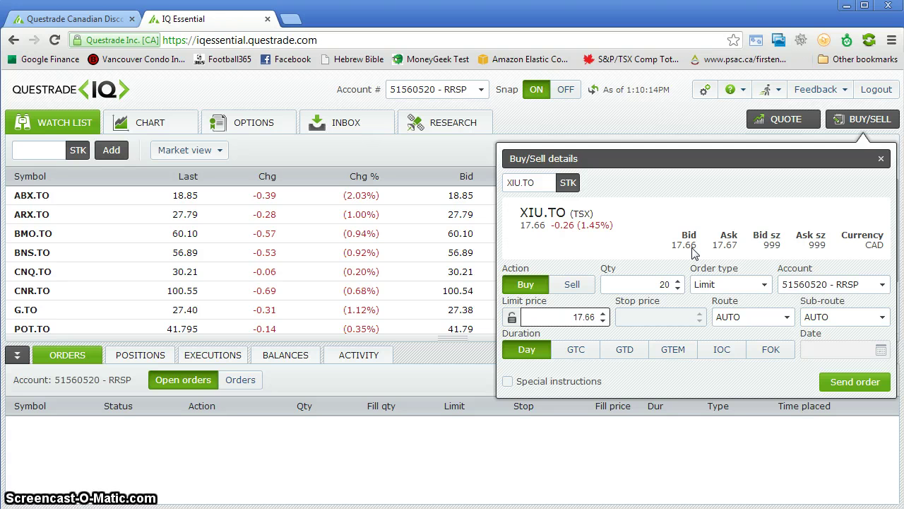
{"action": "left_click", "coordinate": [586, 317]}
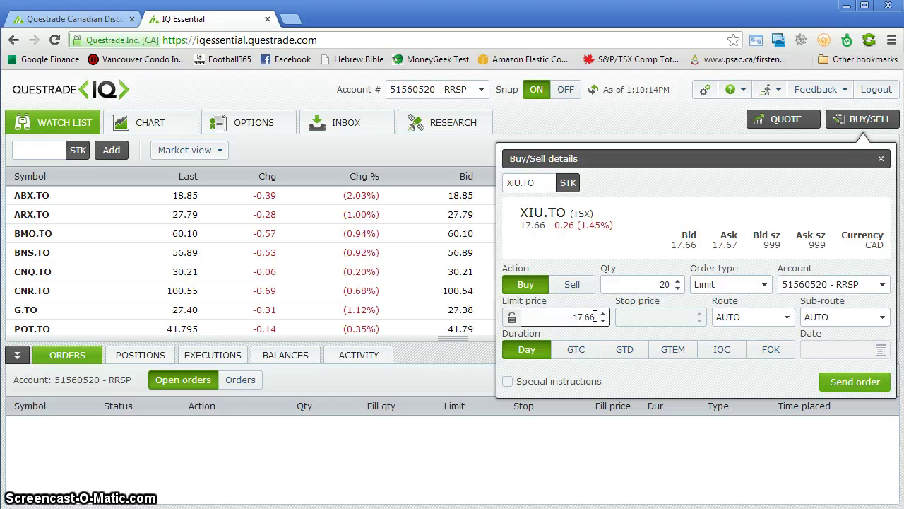
{"action": "left_click", "coordinate": [597, 315]}
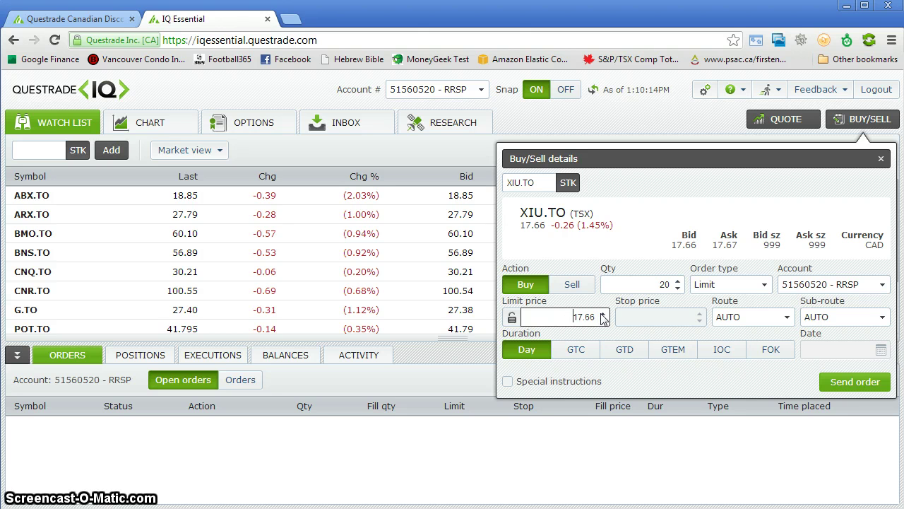
{"action": "left_click", "coordinate": [586, 318]}
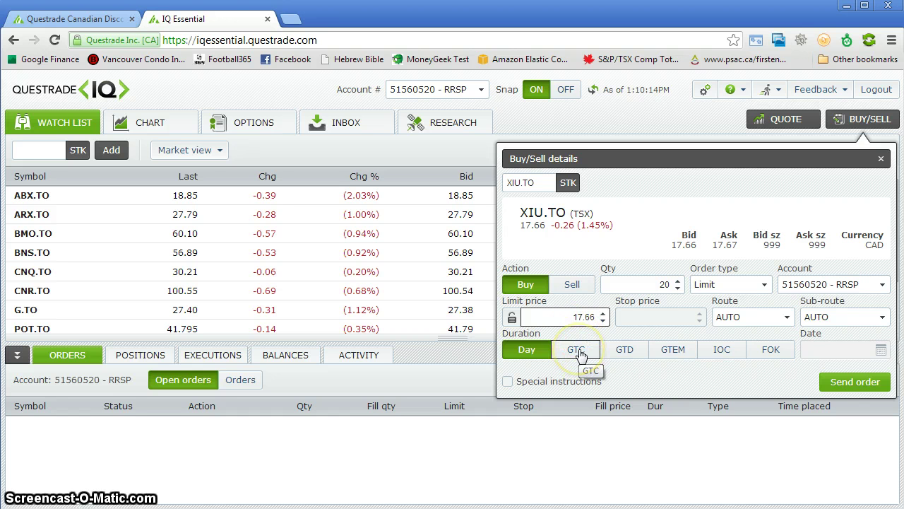
{"action": "left_click", "coordinate": [580, 354]}
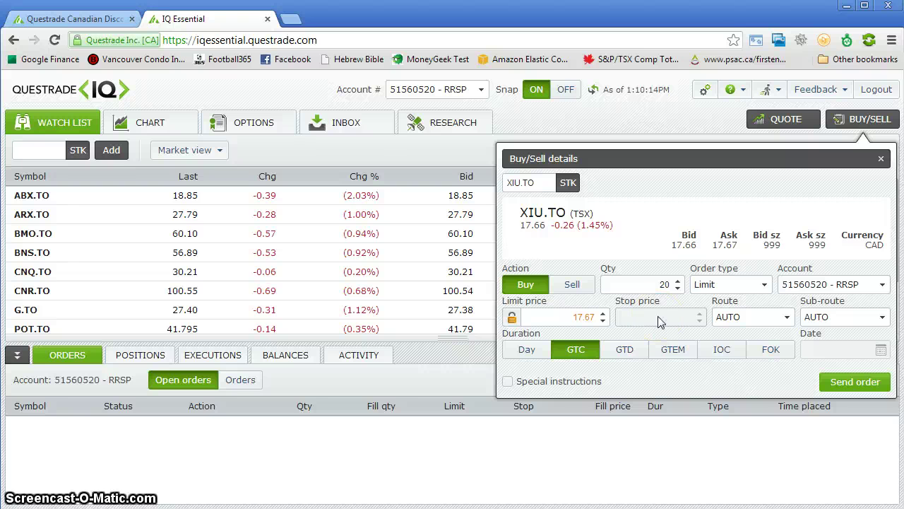
Step: Change the XIU.TO ticket to a Market order, then send and confirm the 20-share buy
{"action": "left_click", "coordinate": [731, 283]}
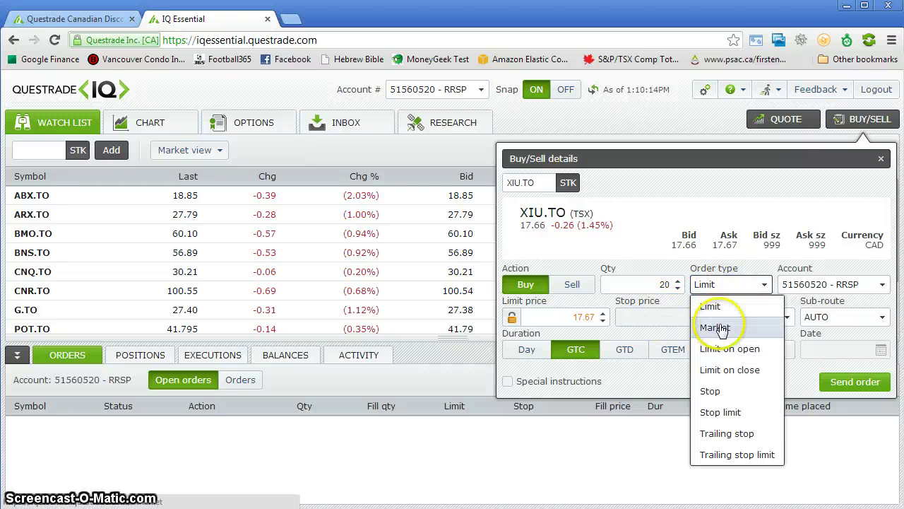
{"action": "left_click", "coordinate": [717, 327]}
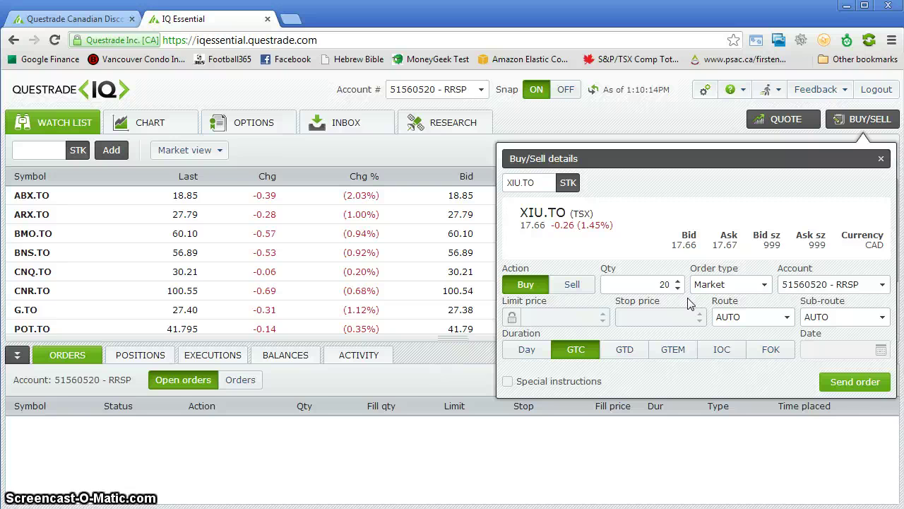
{"action": "left_click", "coordinate": [863, 380]}
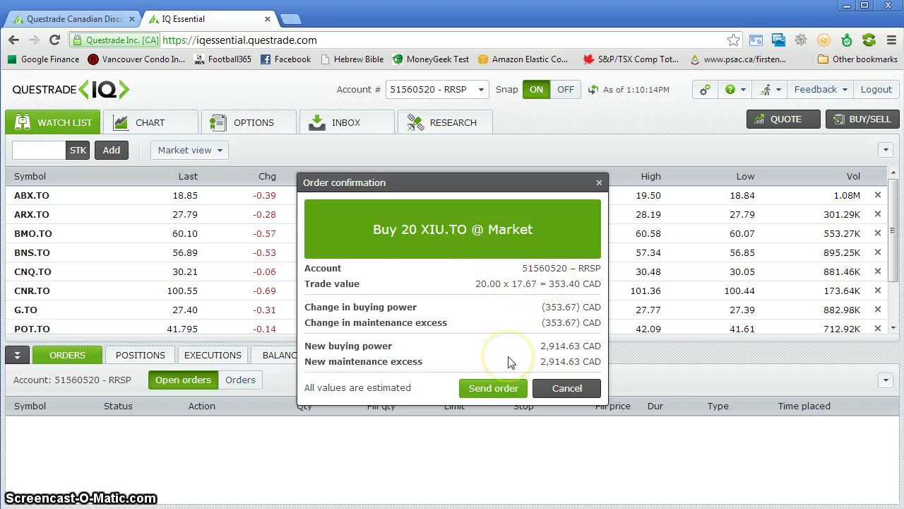
{"action": "left_click", "coordinate": [495, 388]}
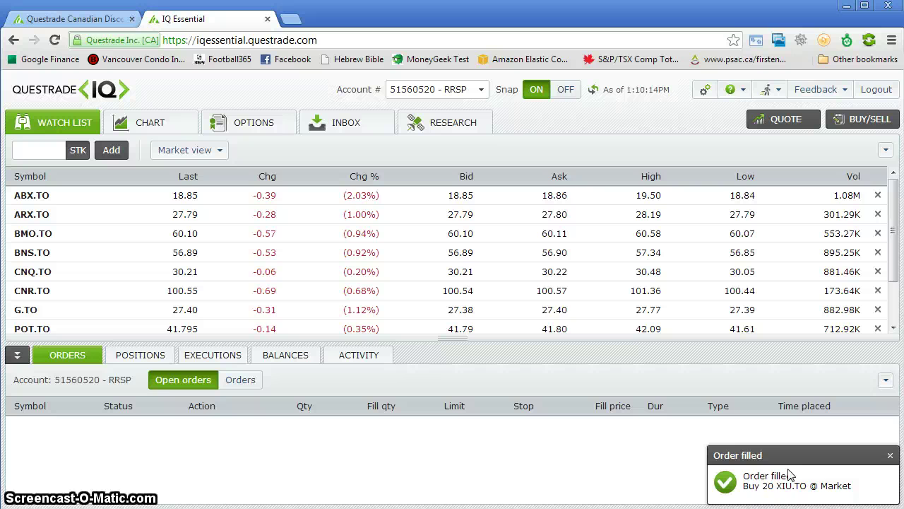
Step: Check the Positions, Executions and Balances tabs, ending on 20 XIU.TO at 17.68 average
{"action": "left_click", "coordinate": [155, 357]}
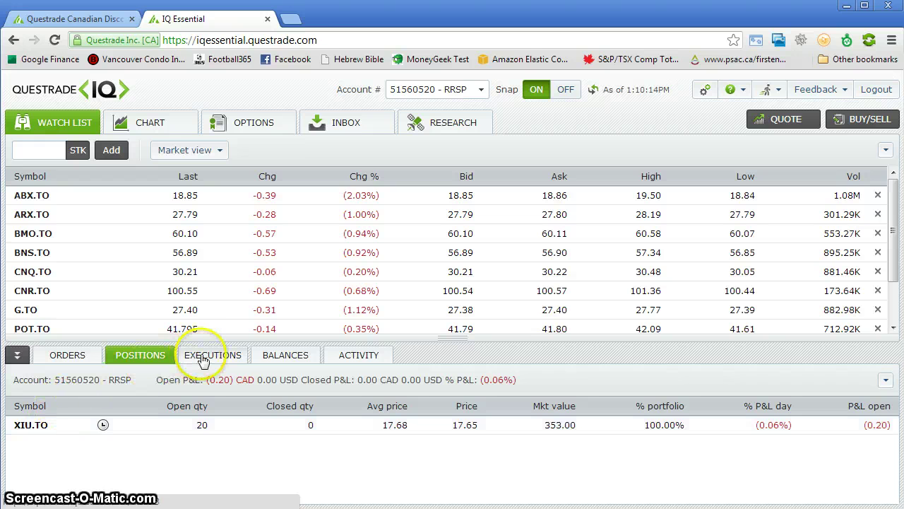
{"action": "left_click", "coordinate": [226, 357]}
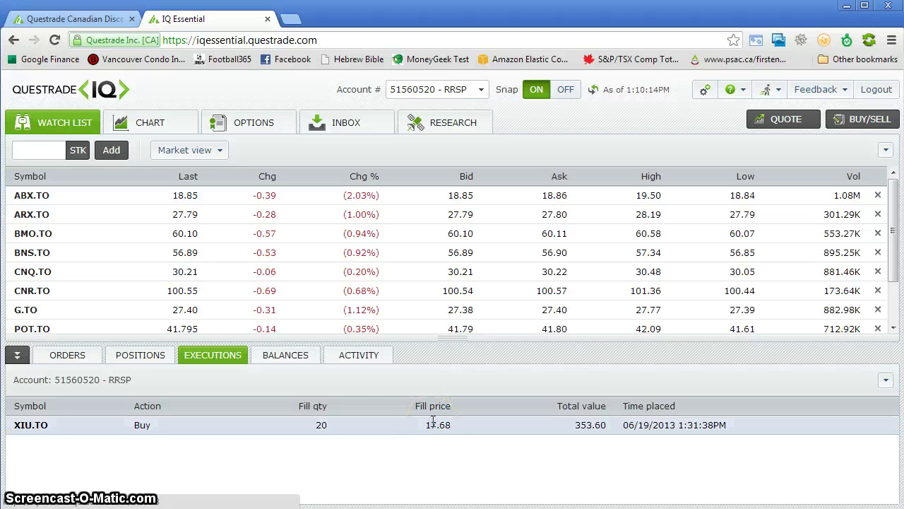
{"action": "left_click", "coordinate": [287, 354]}
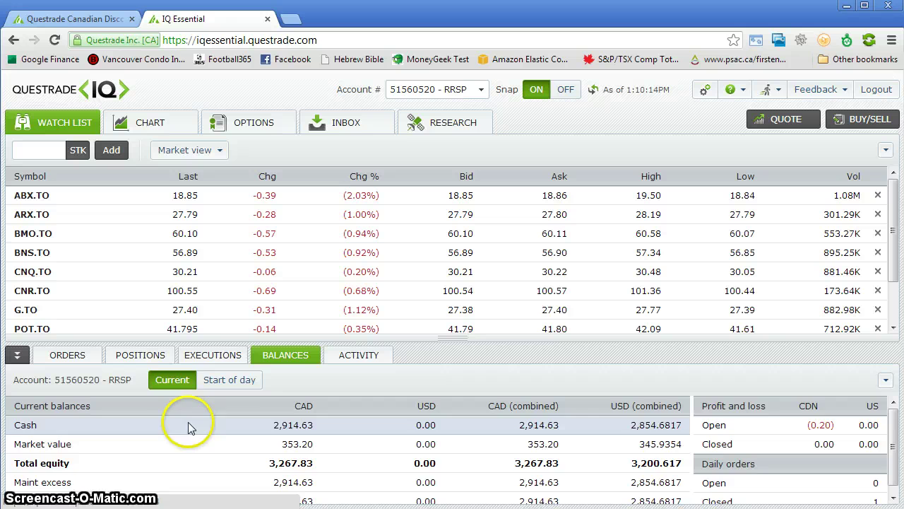
{"action": "left_click", "coordinate": [135, 355]}
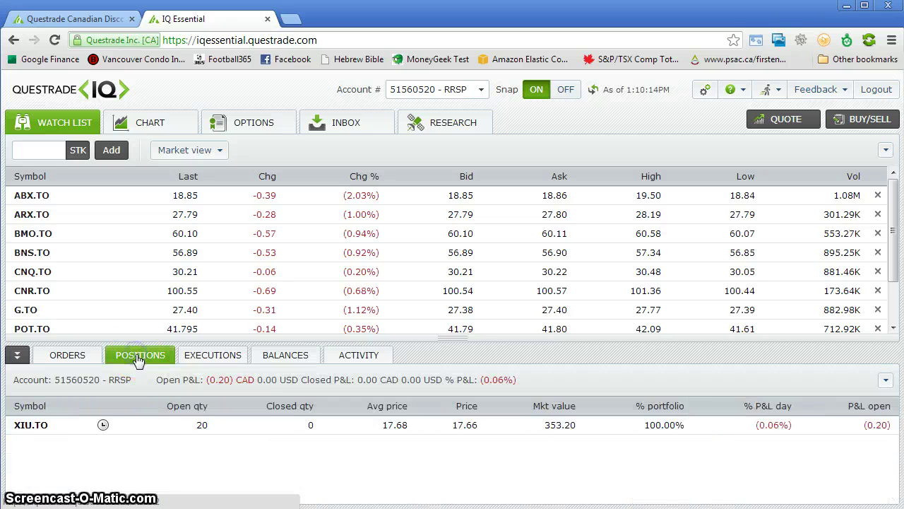
Step: Start a Sell from the XIU.TO position details, then send and confirm the 20-share market sell
{"action": "left_click", "coordinate": [44, 426]}
{"action": "left_click", "coordinate": [267, 396]}
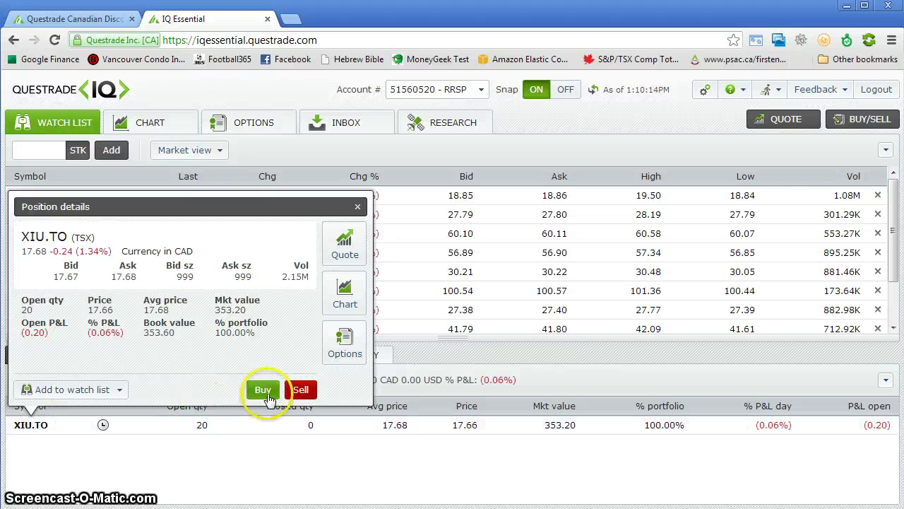
{"action": "left_click", "coordinate": [302, 389]}
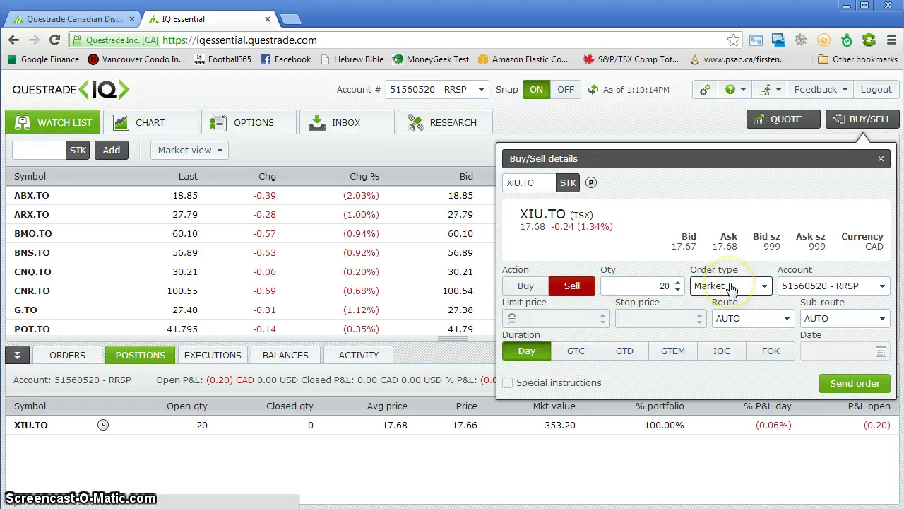
{"action": "left_click", "coordinate": [858, 385]}
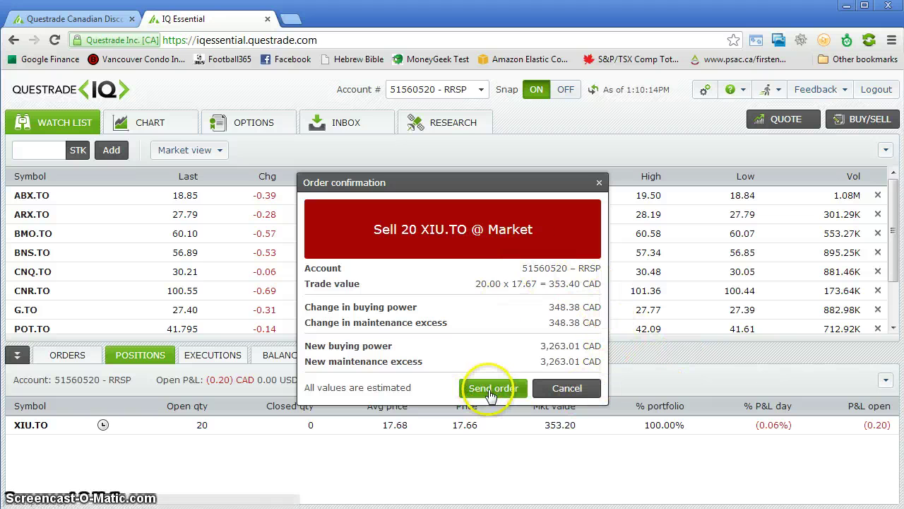
{"action": "left_click", "coordinate": [490, 393]}
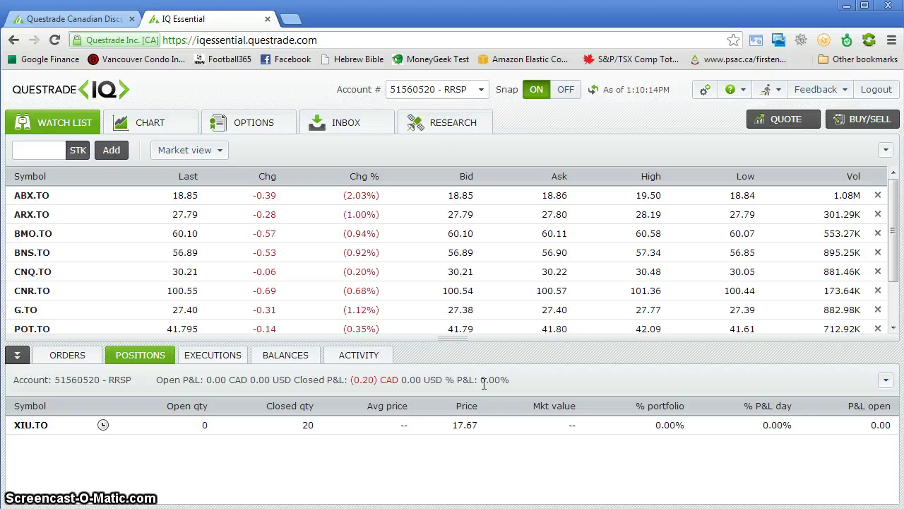
Step: Open a fresh Buy/Sell order ticket, defaulting to a 100-share THI.TO day limit buy at 55.73
{"action": "left_click", "coordinate": [869, 122]}
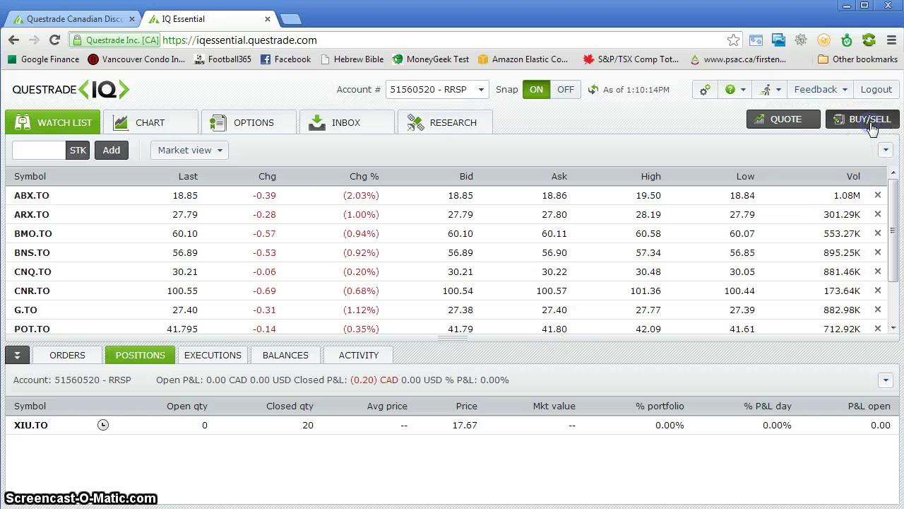
{"action": "left_click", "coordinate": [871, 124]}
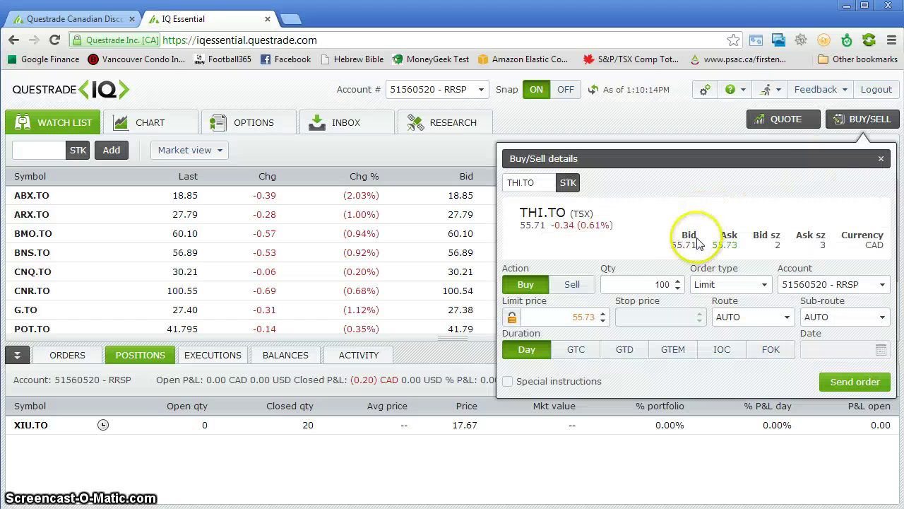